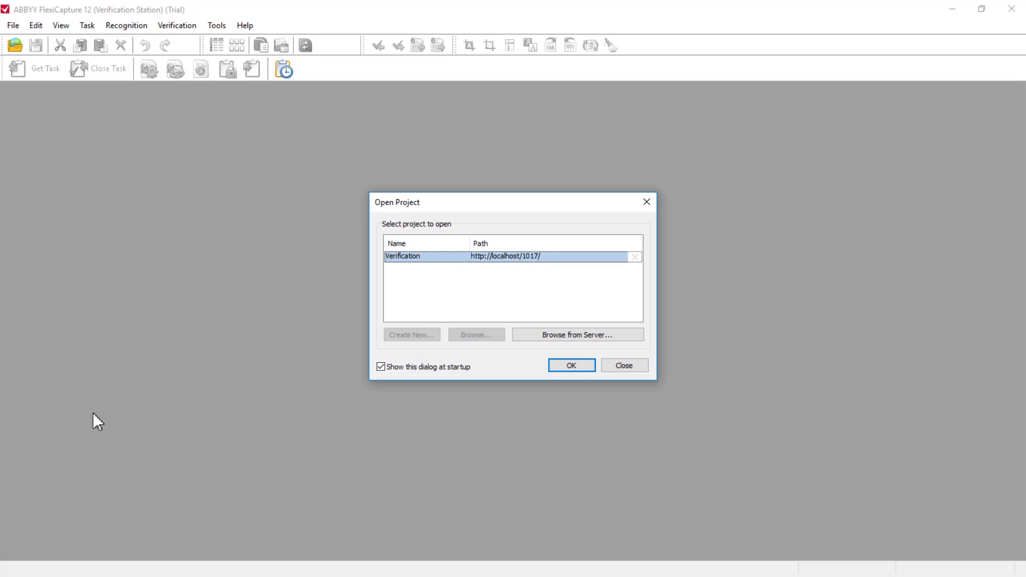
Step: Open the Verification project and work under the Verification Operator role
click(561, 366)
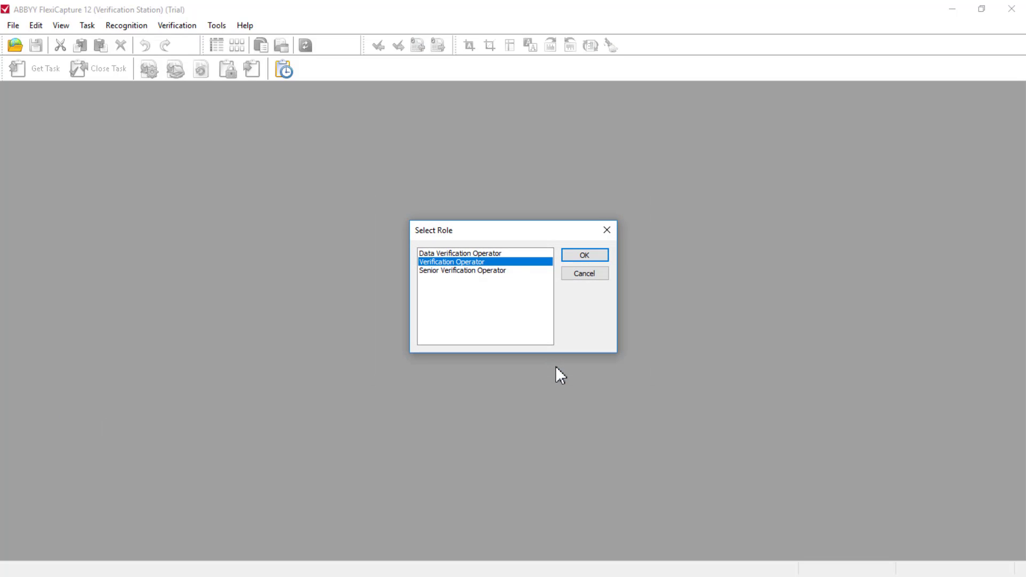
click(584, 255)
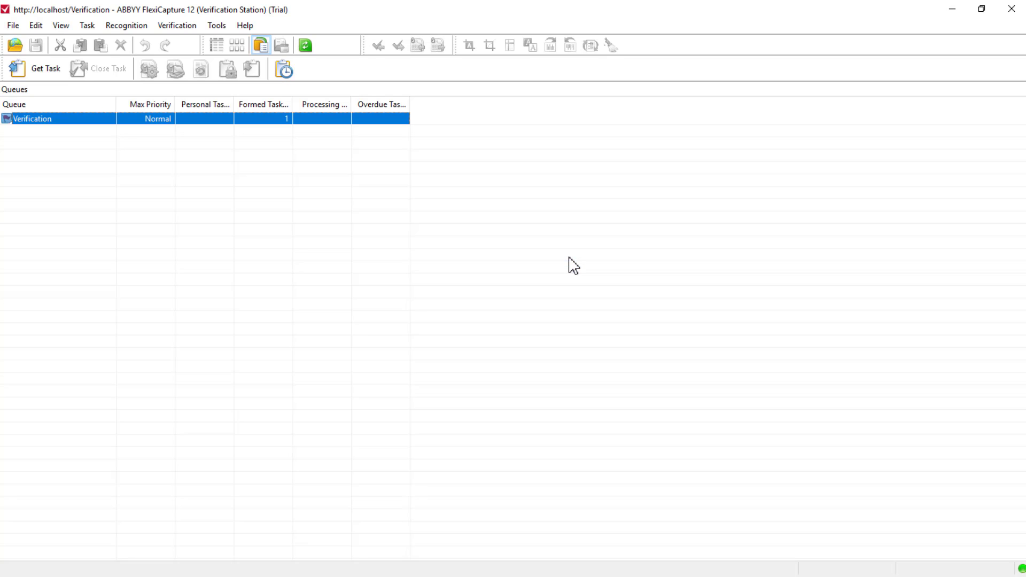
click(46, 69)
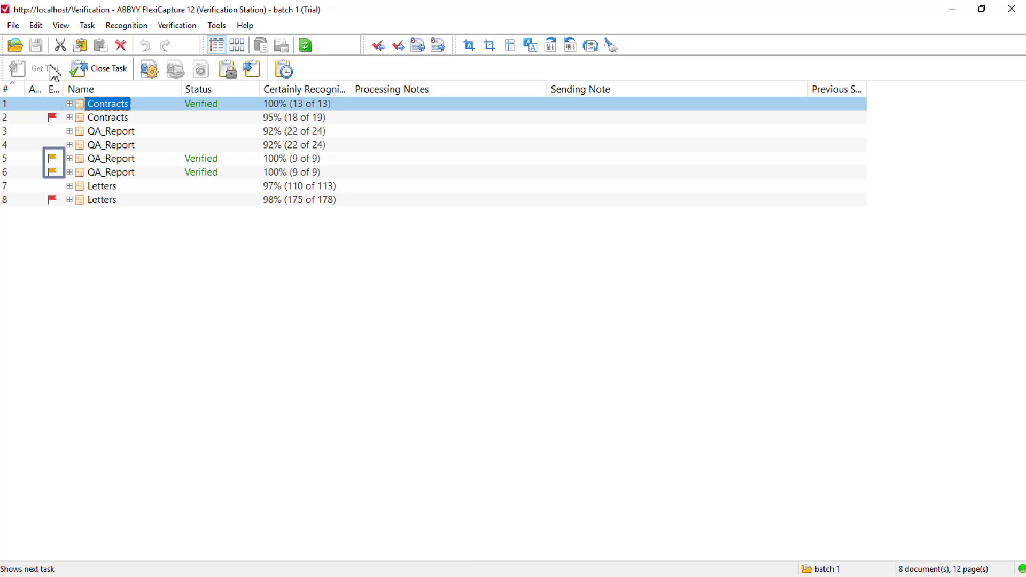
double_click(107, 103)
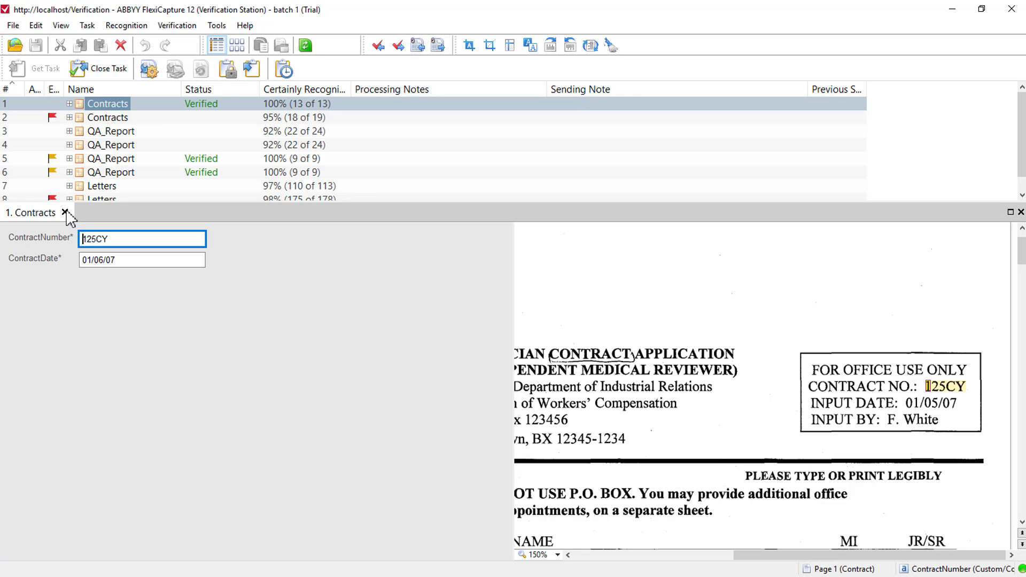
click(65, 213)
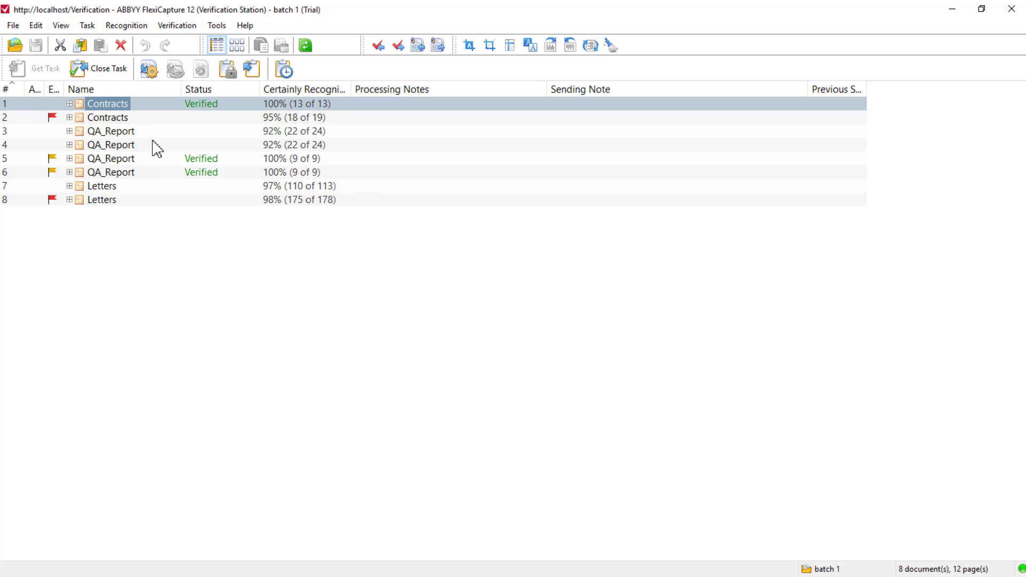
Step: Change Contracts document 2's flagged ContractDate to 19/09/06 and save the document
double_click(141, 118)
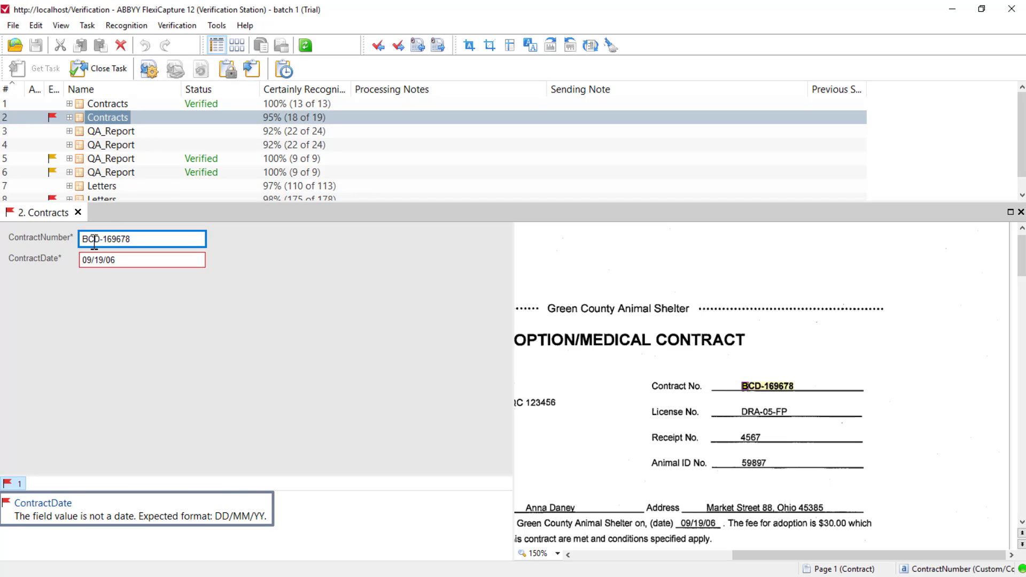
click(88, 259)
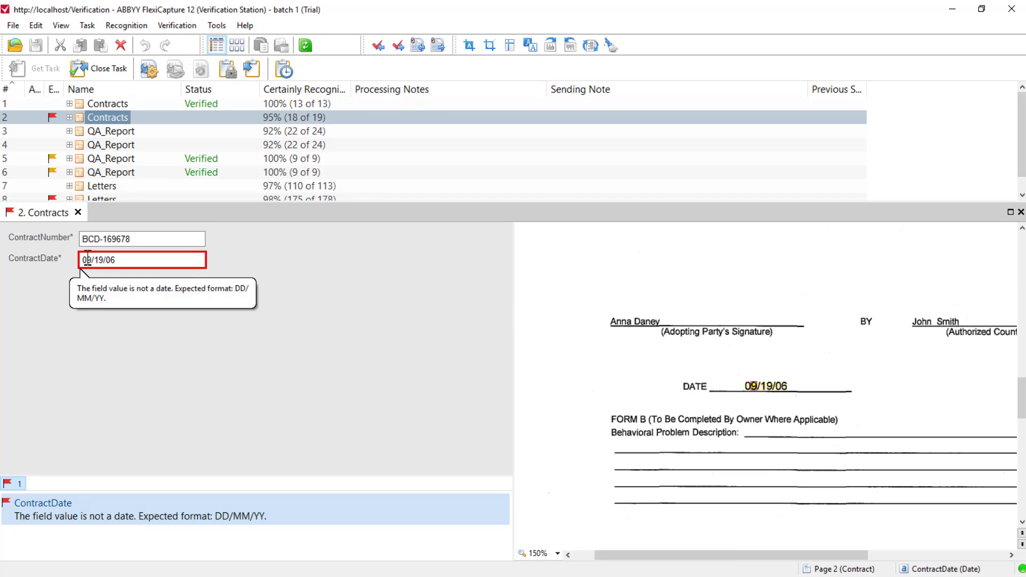
key(Delete)
key(Delete)
key(Delete)
text(1)
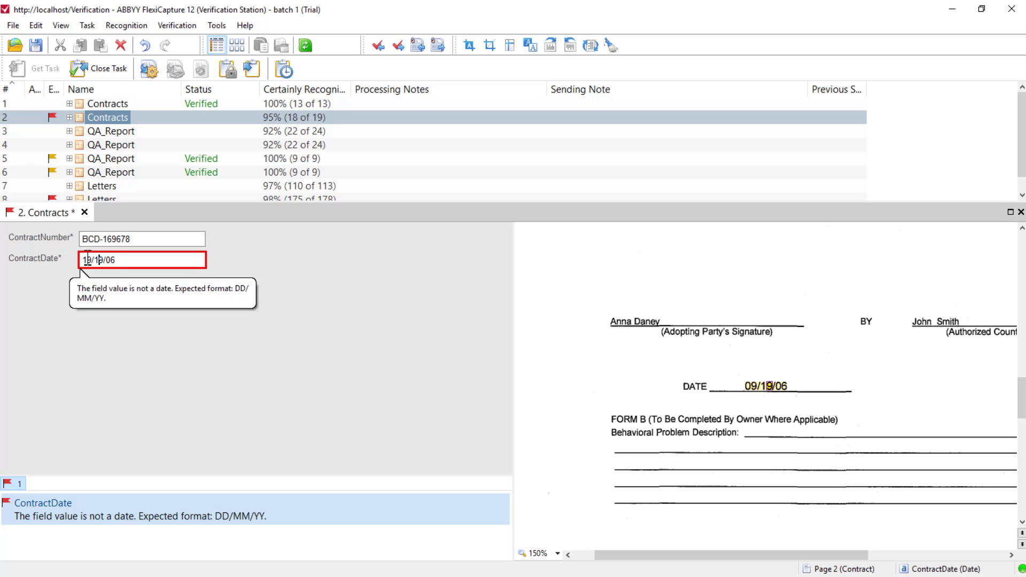
text(9/0)
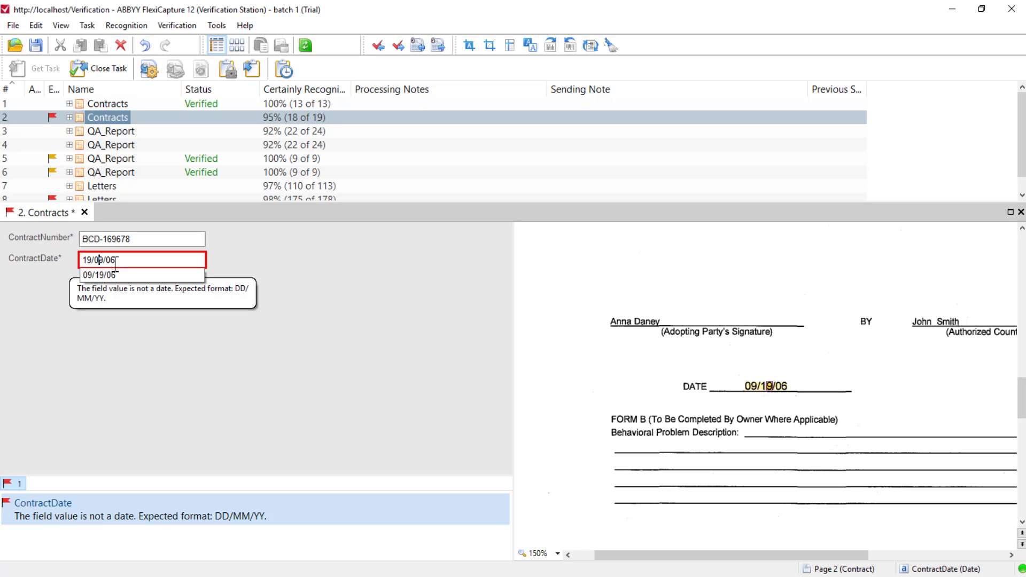
click(117, 261)
key(Return)
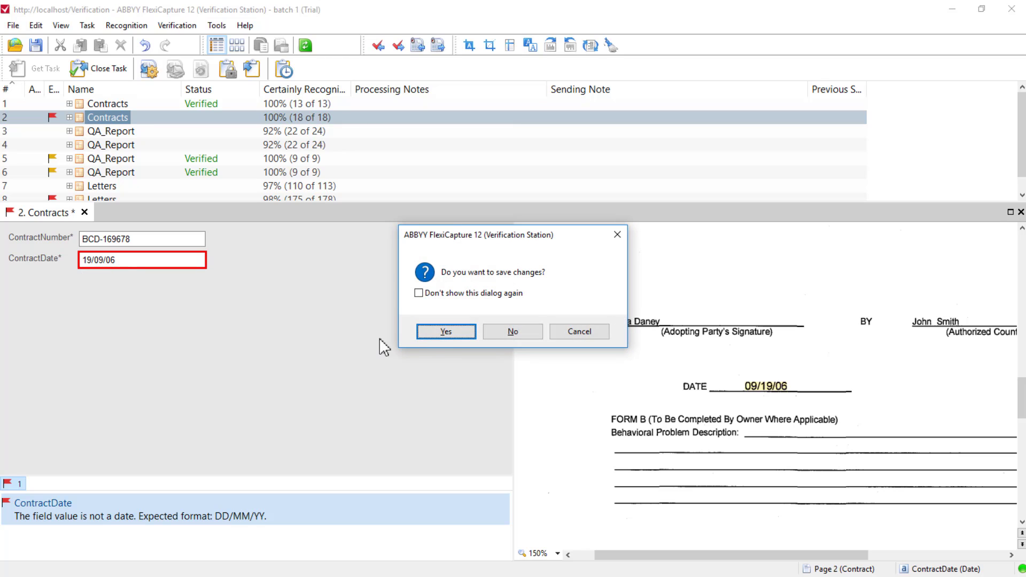
click(455, 334)
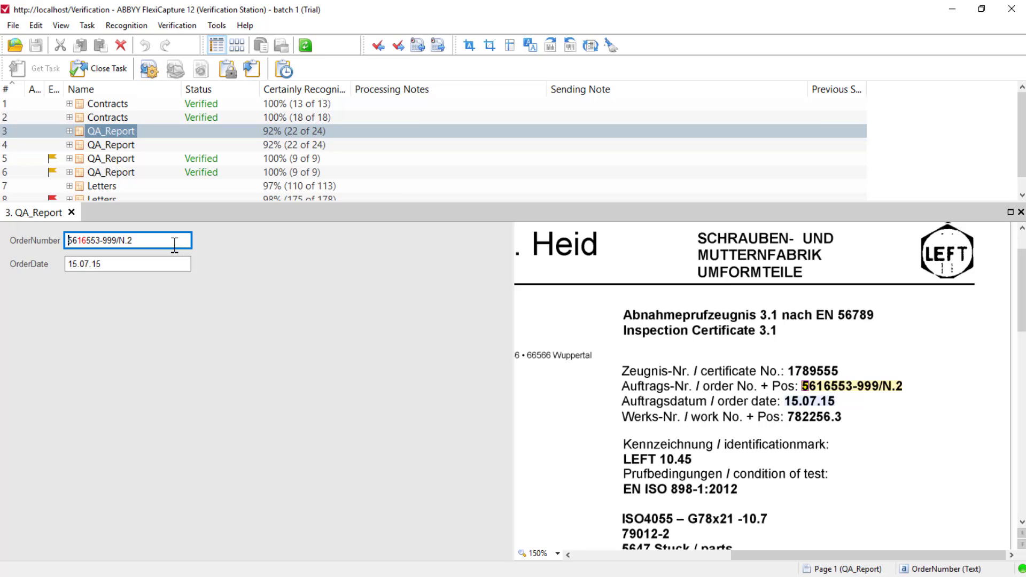
Step: Accept QA_Report 3's OrderNumber and OrderDate and save it as Verified
key(Return)
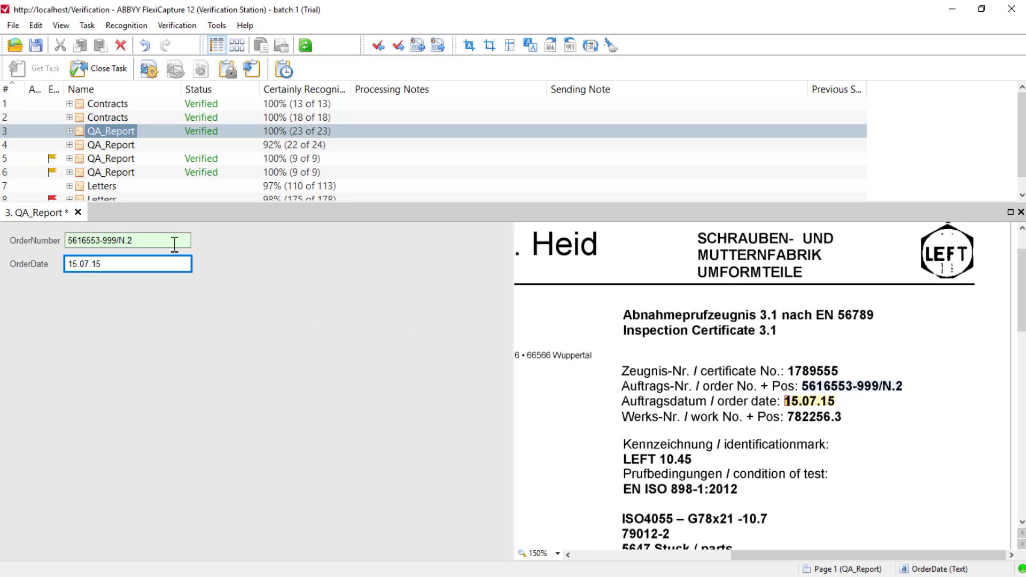
key(Return)
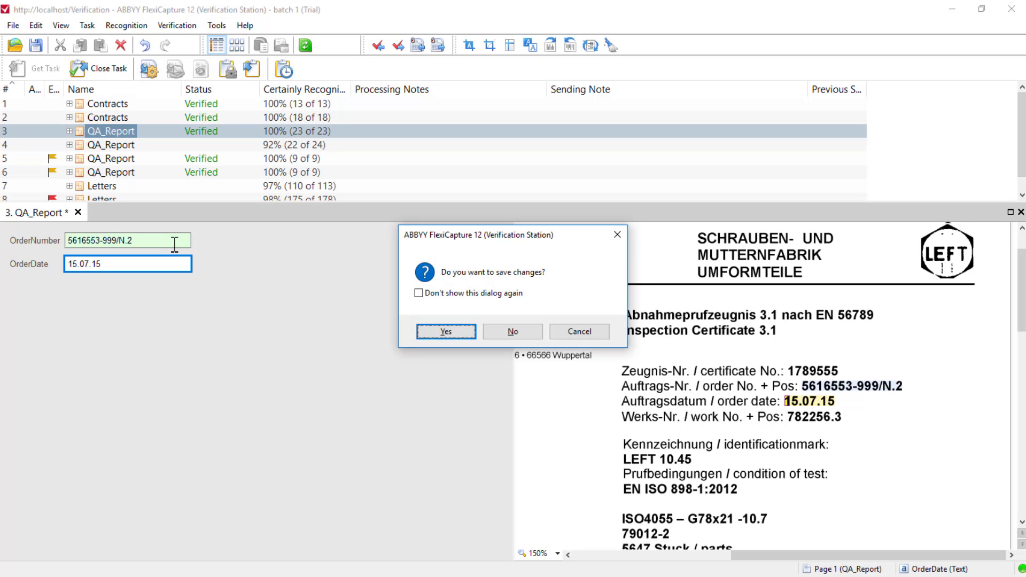
click(446, 331)
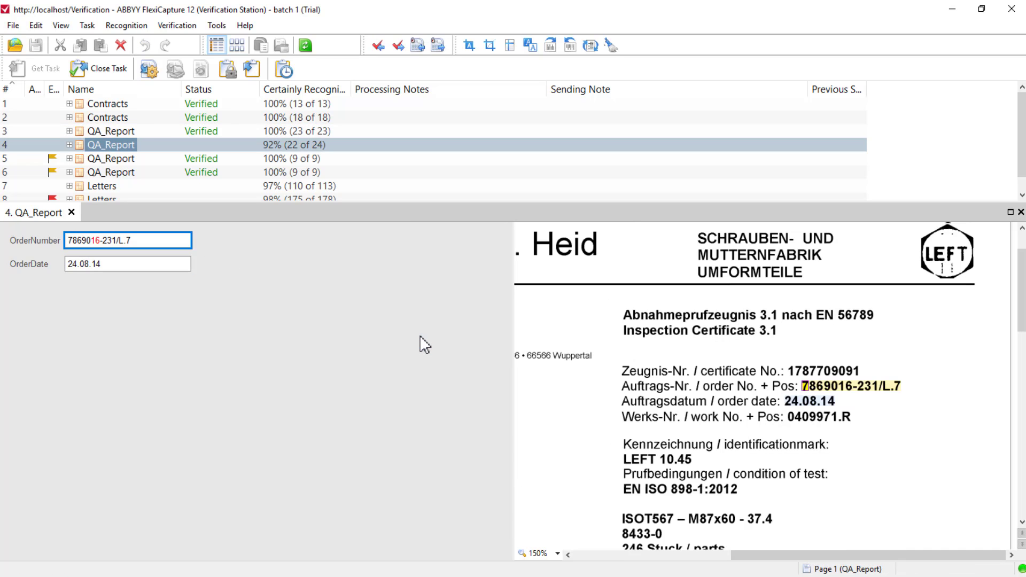
Step: Accept QA_Report 4's OrderNumber and OrderDate and save it as Verified
key(Return)
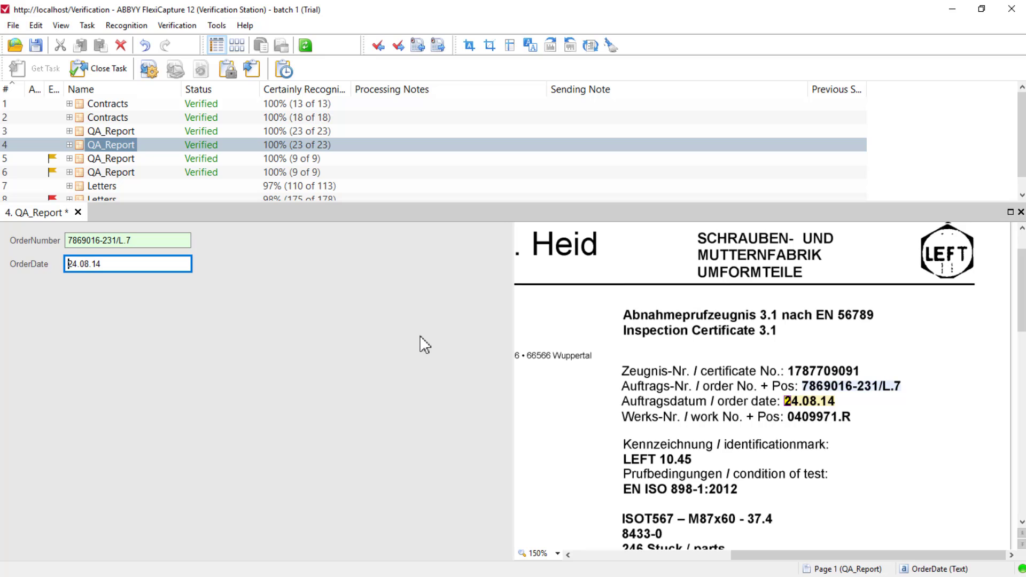
key(Return)
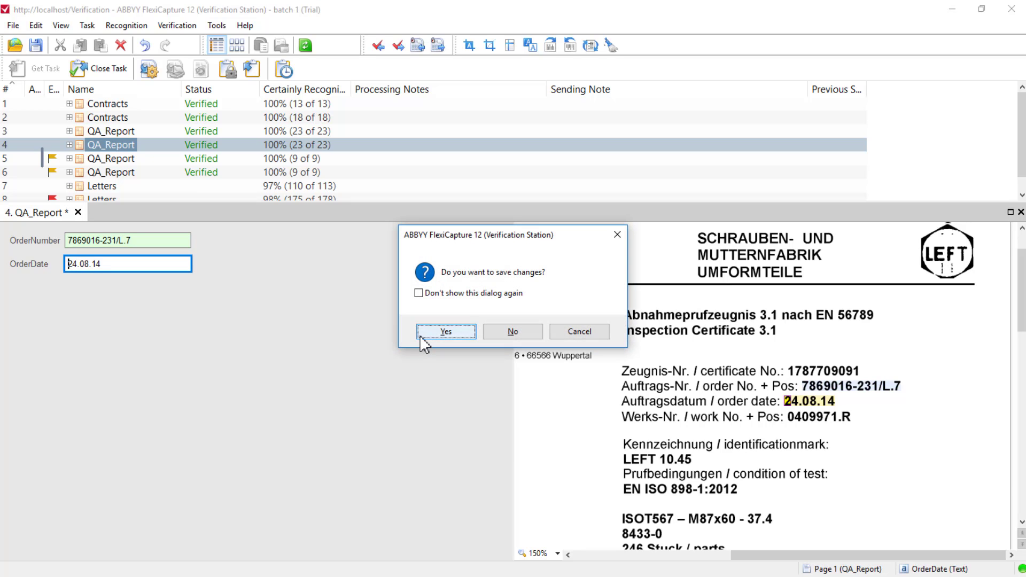
click(446, 332)
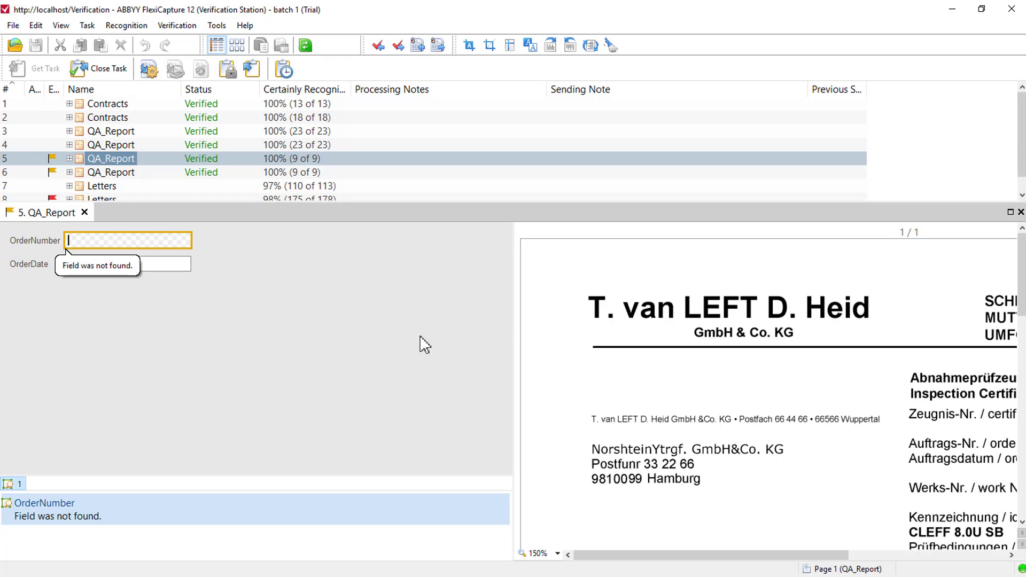
drag(590, 555, 755, 568)
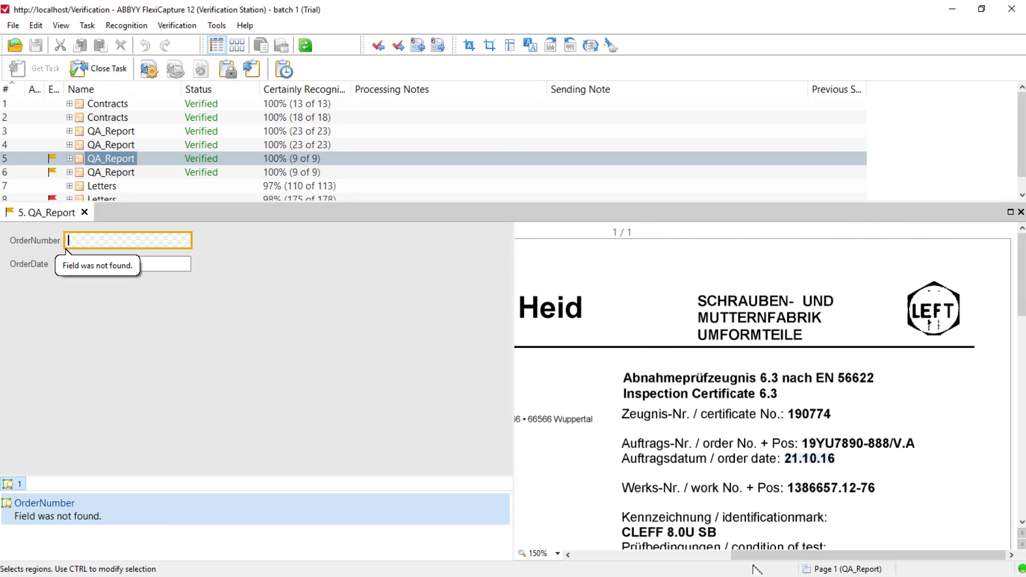
Step: Capture order number 19YU7890-888/V.A for QA_Report 5, then close and save it
drag(800, 437, 920, 450)
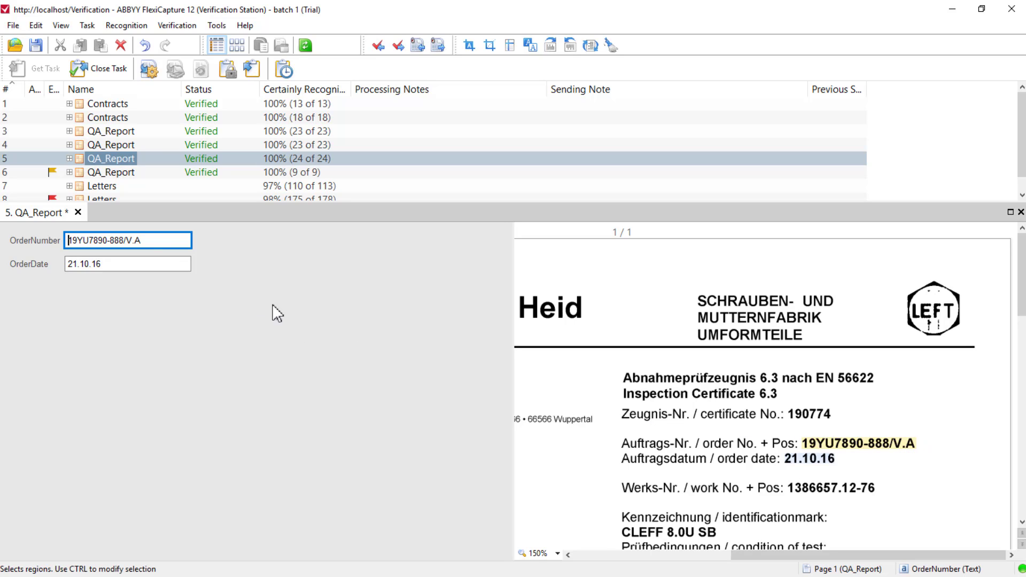
click(78, 212)
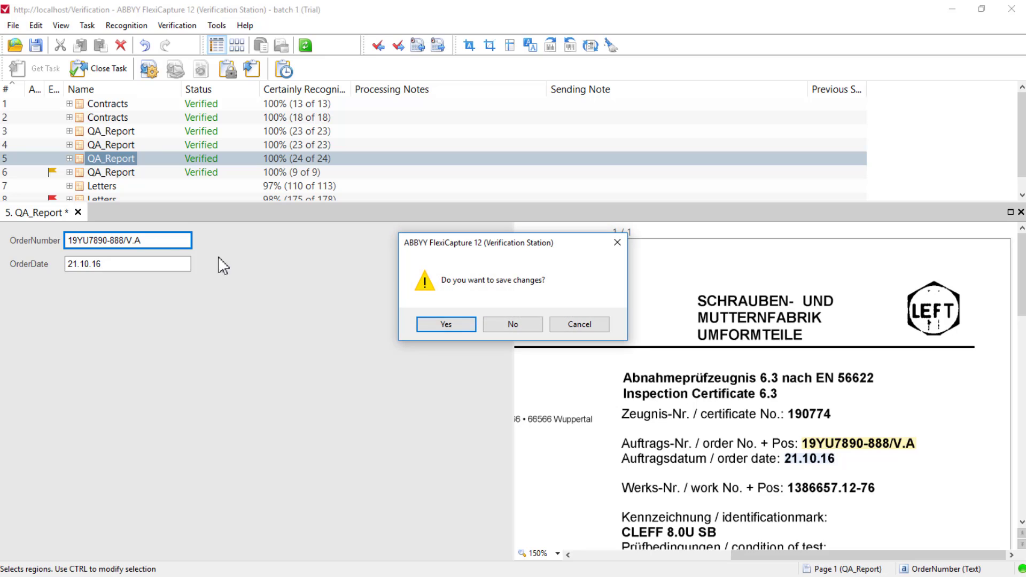
click(446, 324)
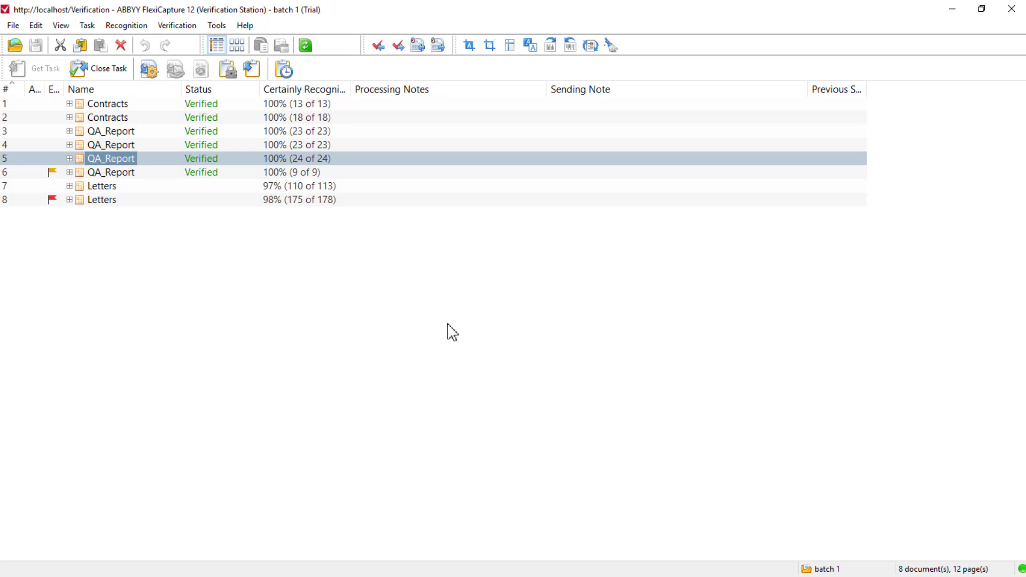
Step: Capture order number 65WE4432-995/S.E for QA_Report 6, then close and save it
double_click(137, 173)
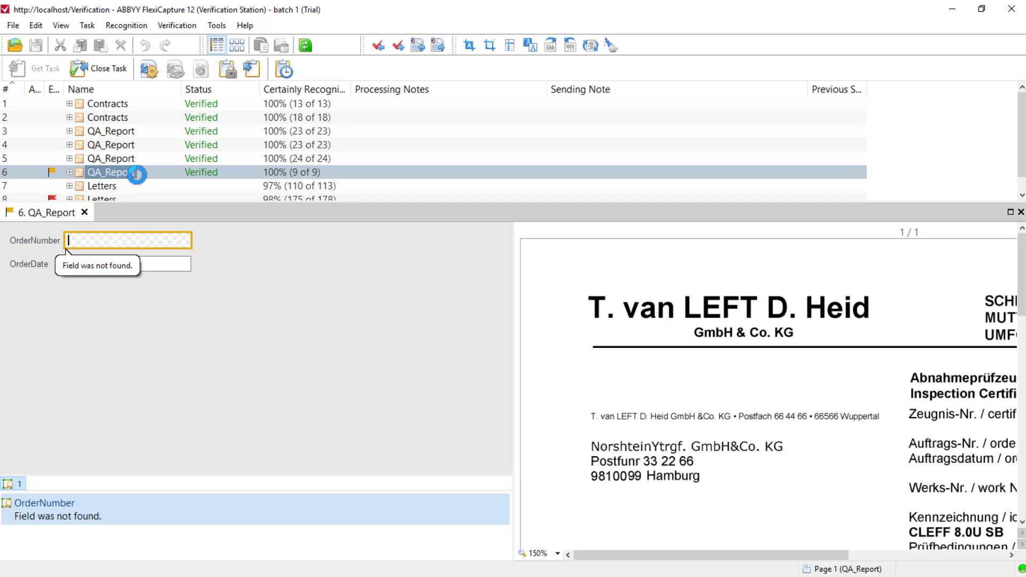
drag(608, 553, 770, 553)
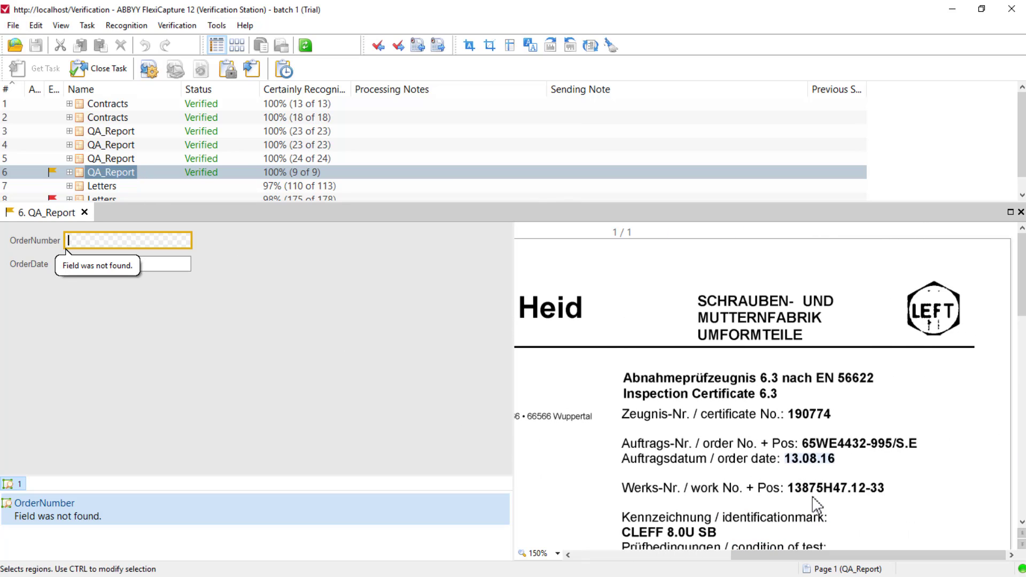
drag(802, 443, 917, 443)
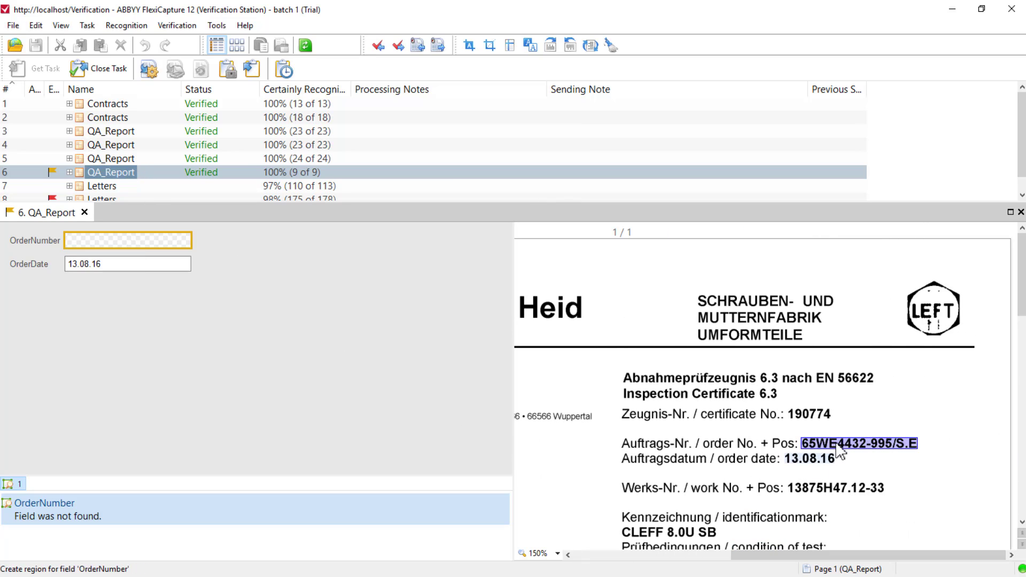
click(79, 213)
click(445, 324)
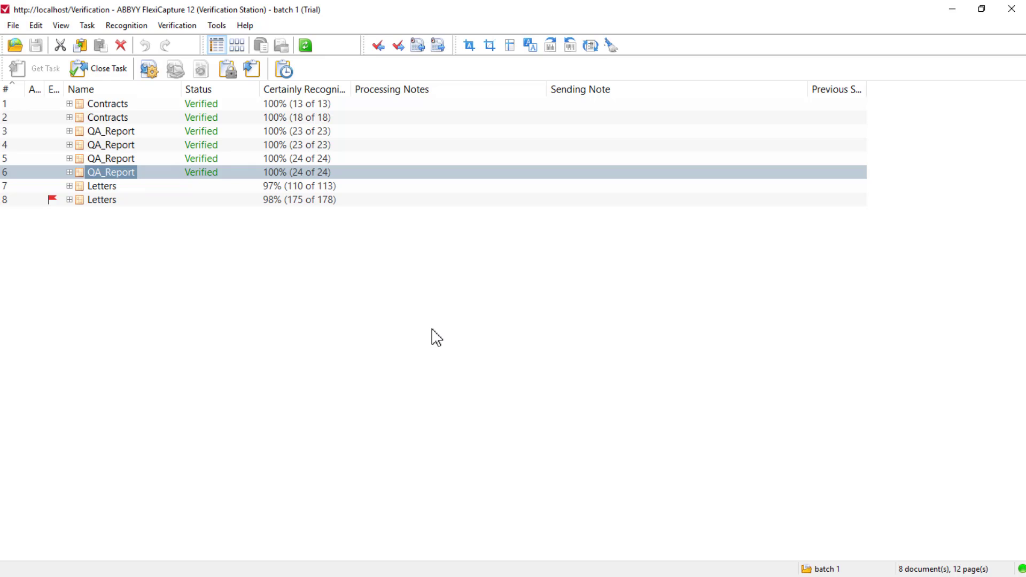
Step: Accept Letters 7's LetterDate, LetterTo and LetterFrom fields and save it
double_click(102, 186)
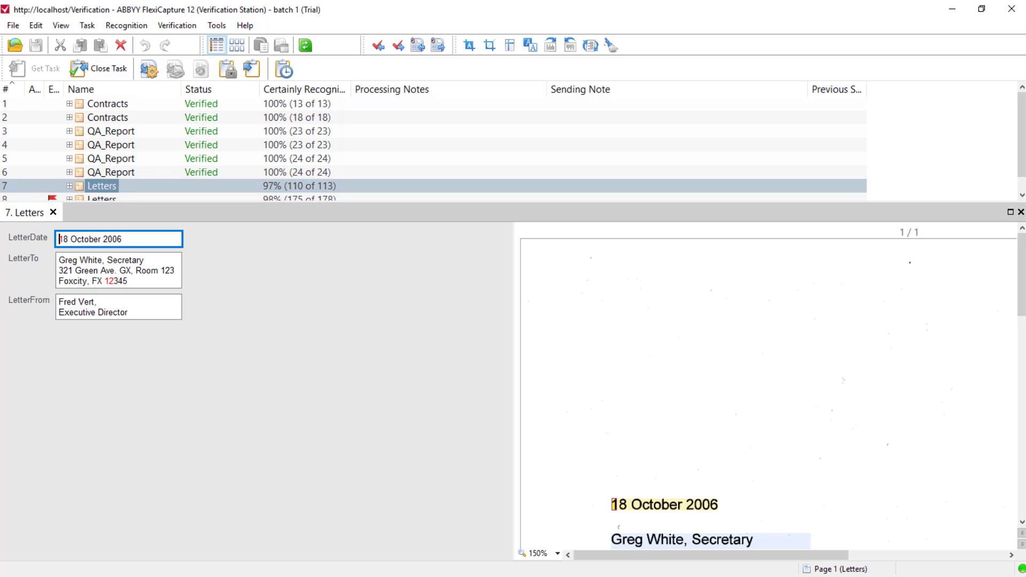
key(Return)
key(Return)
key(Return)
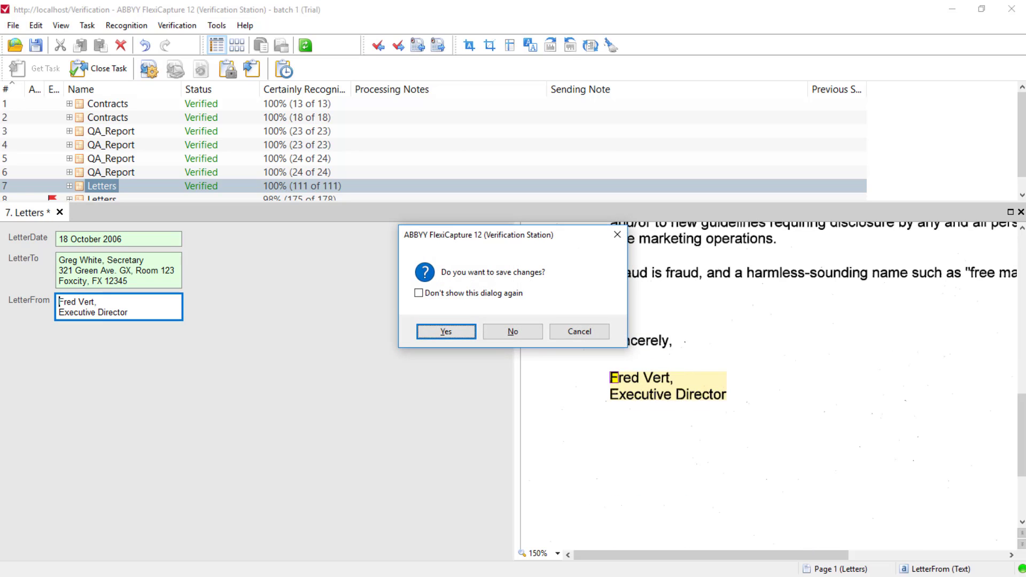
key(Return)
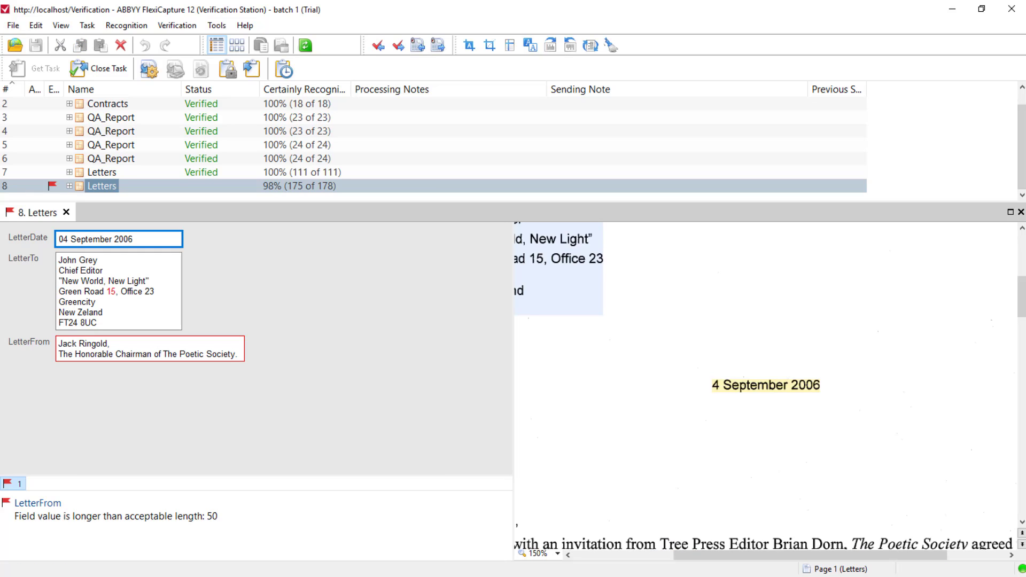
click(117, 293)
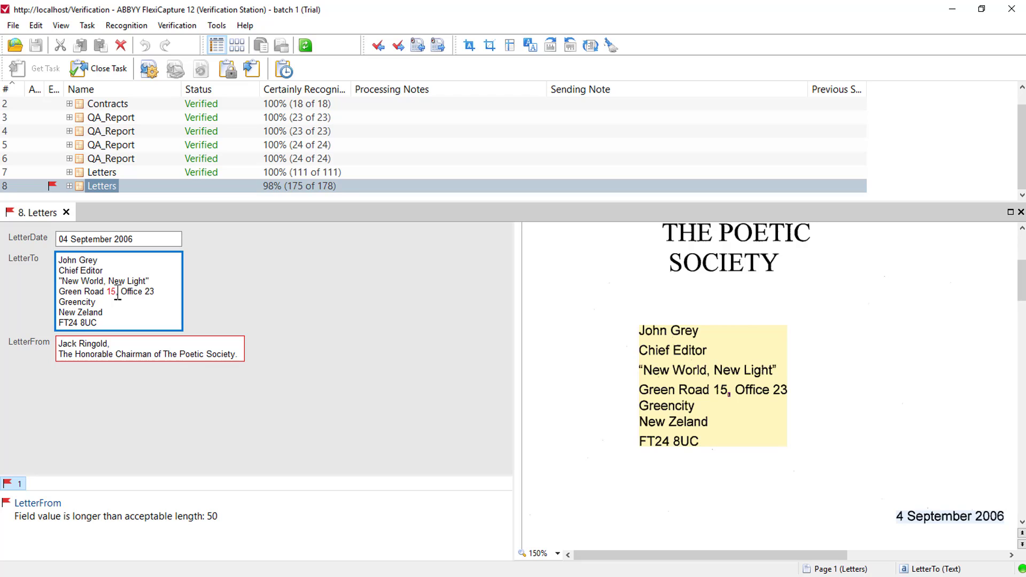
key(Return)
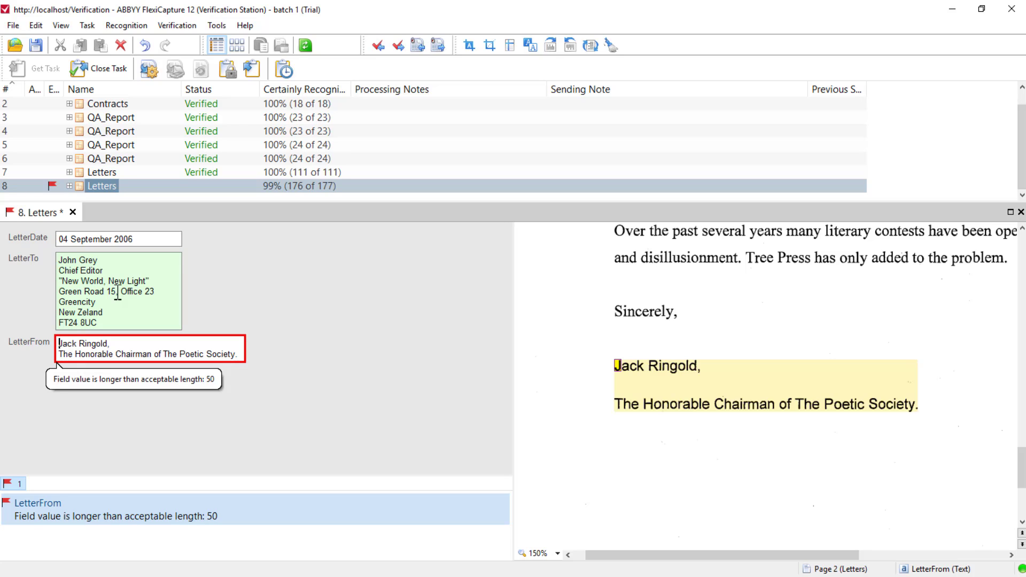
mouse_move(765, 386)
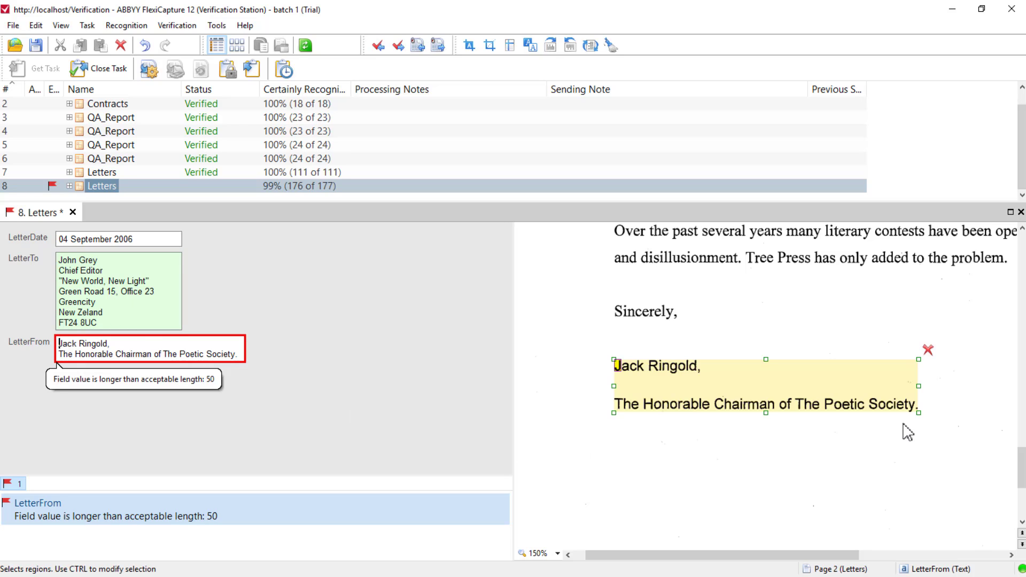
drag(918, 411, 821, 380)
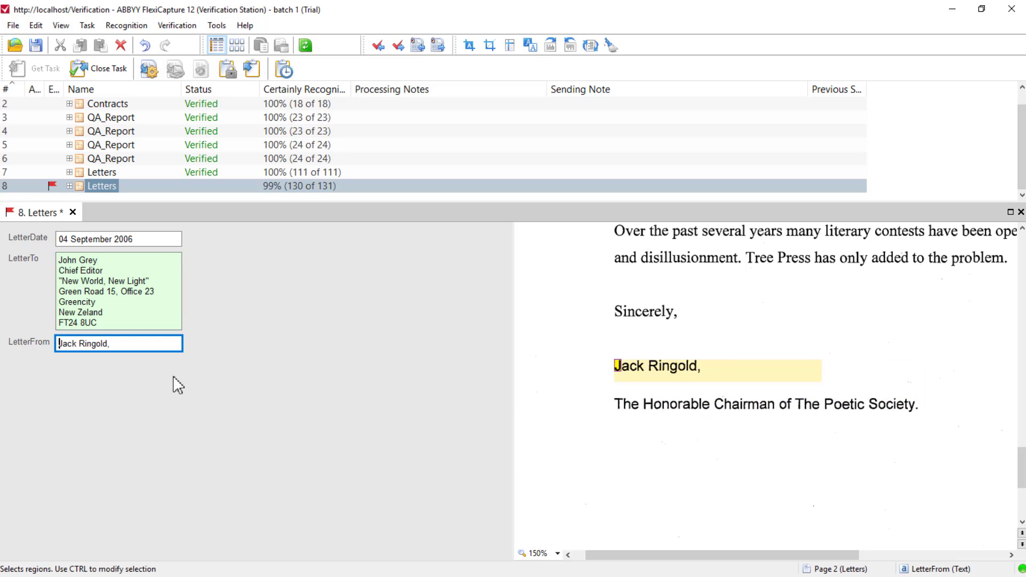
key(BackSpace)
key(Return)
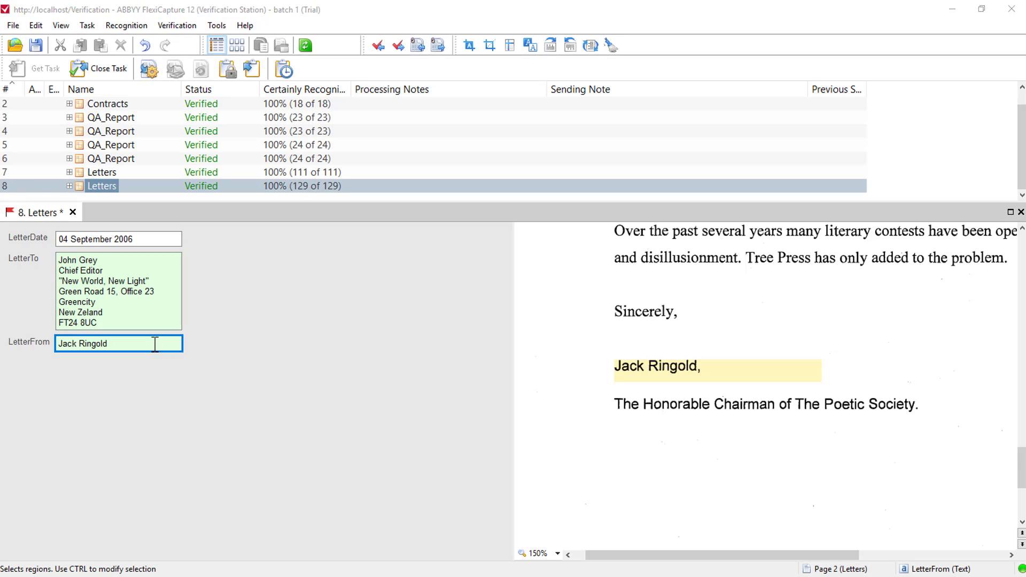